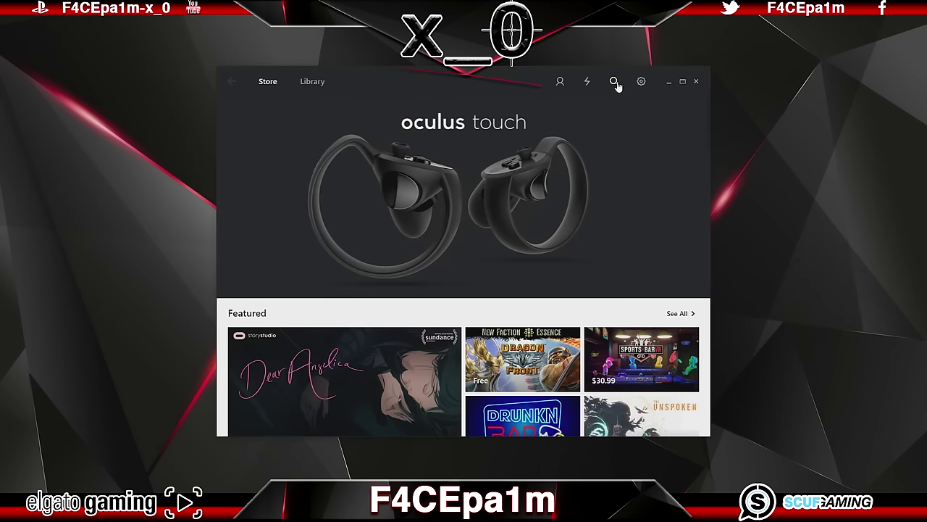
Step: Search the Oculus store for Virtual Desktop and for Bigscreen, and minimize the store window
click(614, 82)
text(Virtual Desktop)
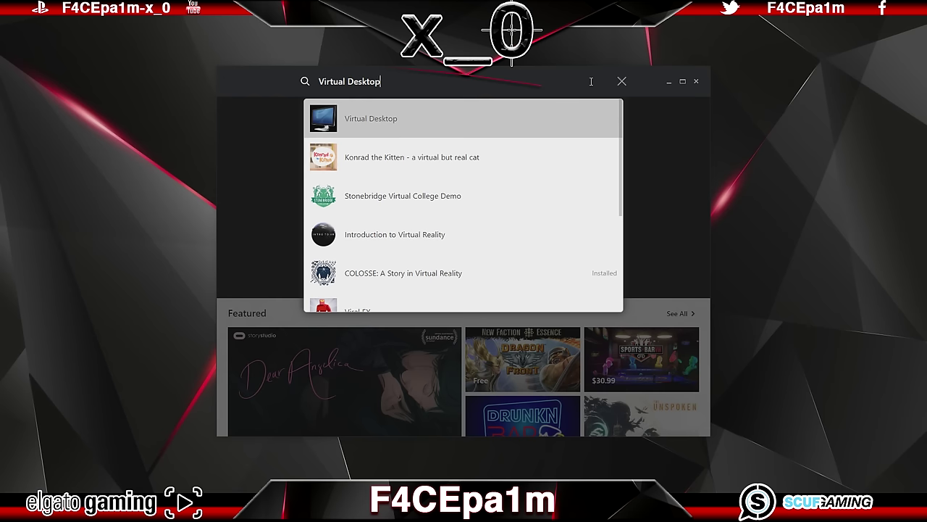
key(BackSpace)
key(BackSpace)
key(BackSpace)
key(BackSpace)
key(BackSpace)
key(BackSpace)
key(BackSpace)
key(BackSpace)
key(BackSpace)
key(BackSpace)
key(BackSpace)
key(BackSpace)
key(BackSpace)
key(BackSpace)
key(BackSpace)
text(Bigscreen)
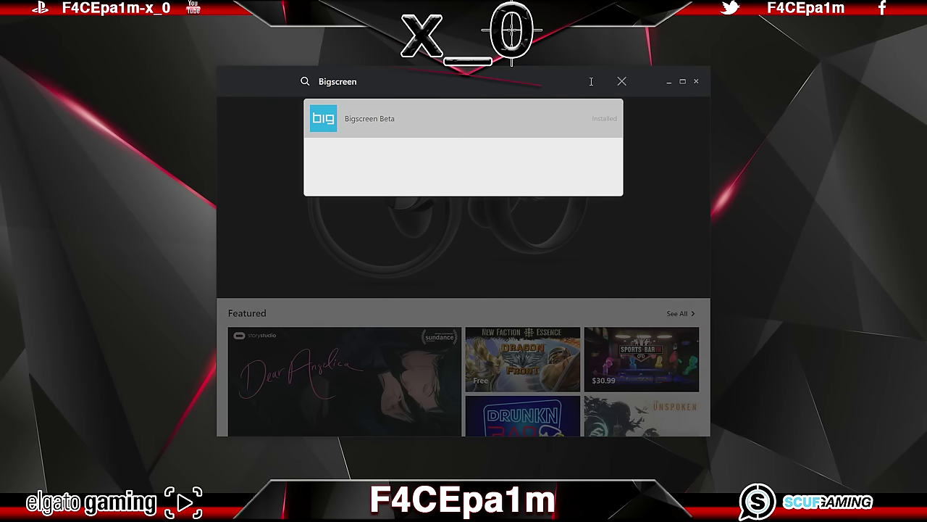
click(622, 81)
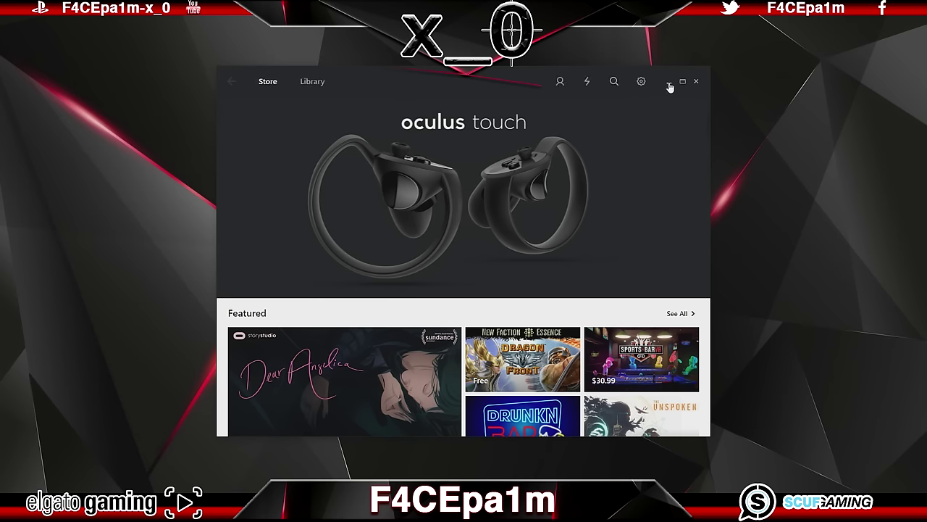
click(670, 84)
Step: Switch to Chrome, find the TriDef website by searching Google for "tridef 3d", and locate its TriDef 3D trial download
key(alt+Tab)
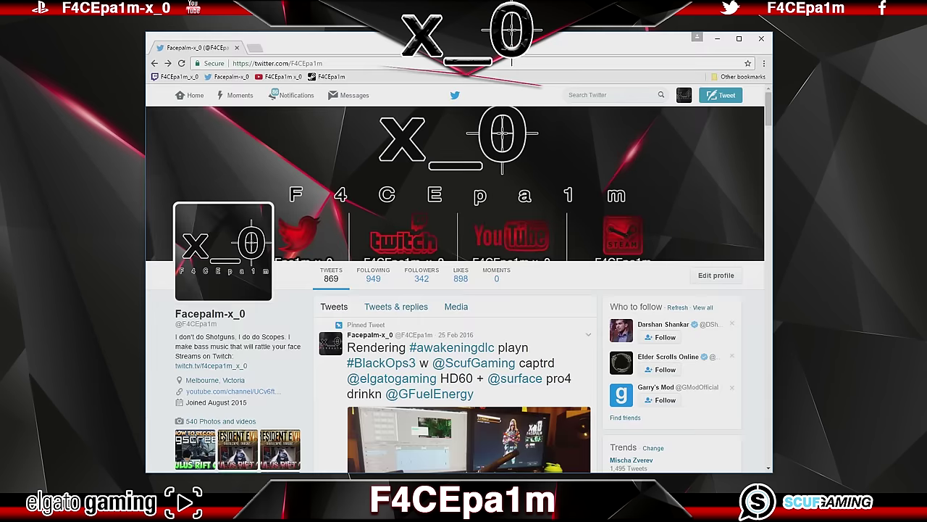
click(395, 64)
text(tridef 3d)
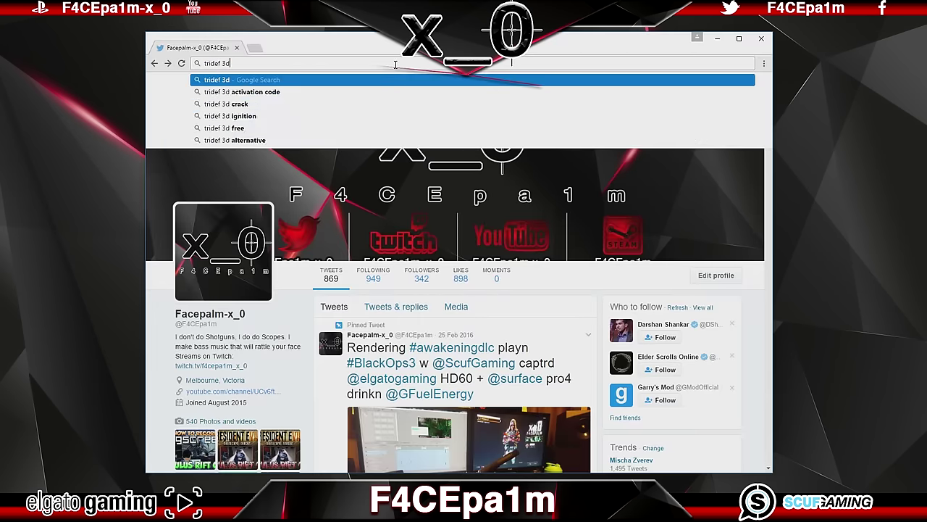
key(Return)
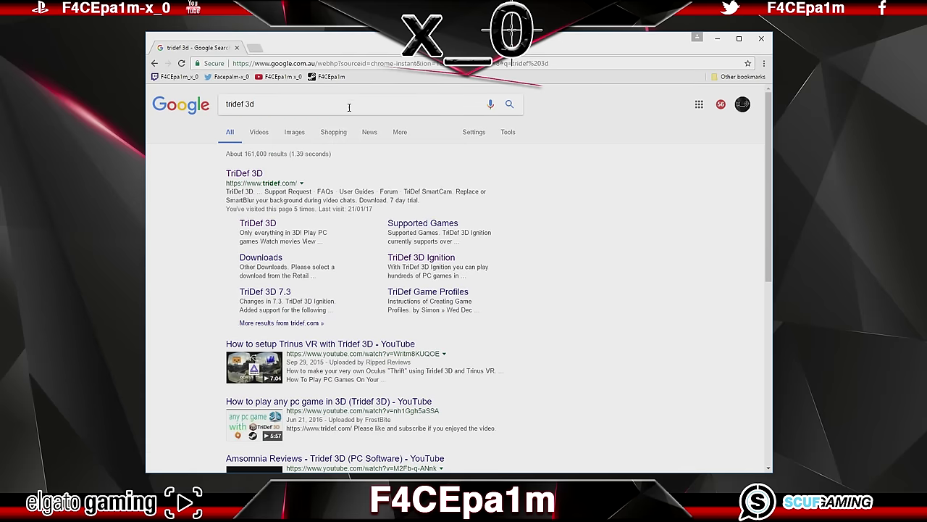
click(250, 176)
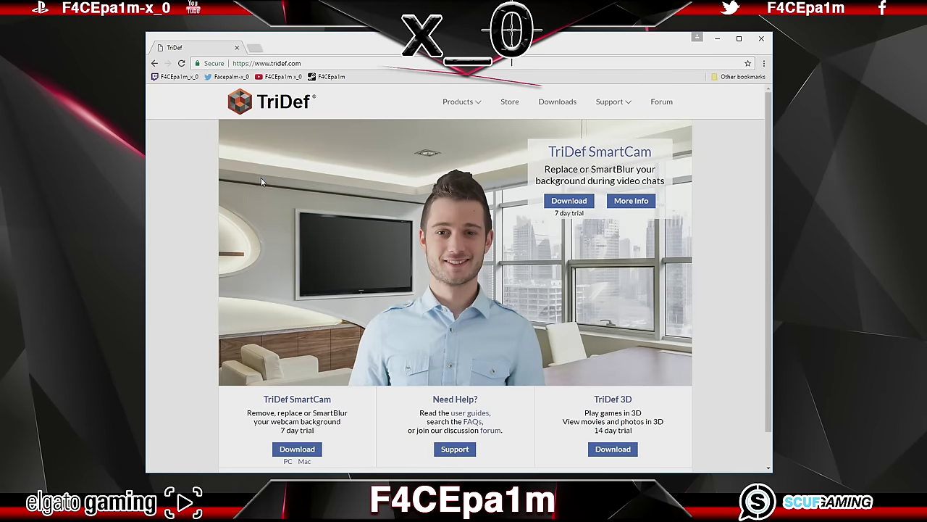
scroll(770, 233, down, 1)
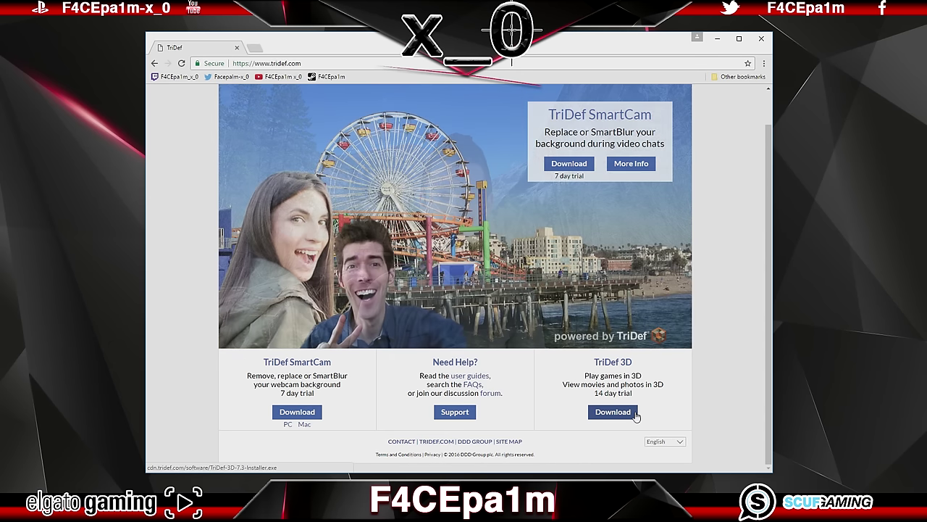
click(718, 38)
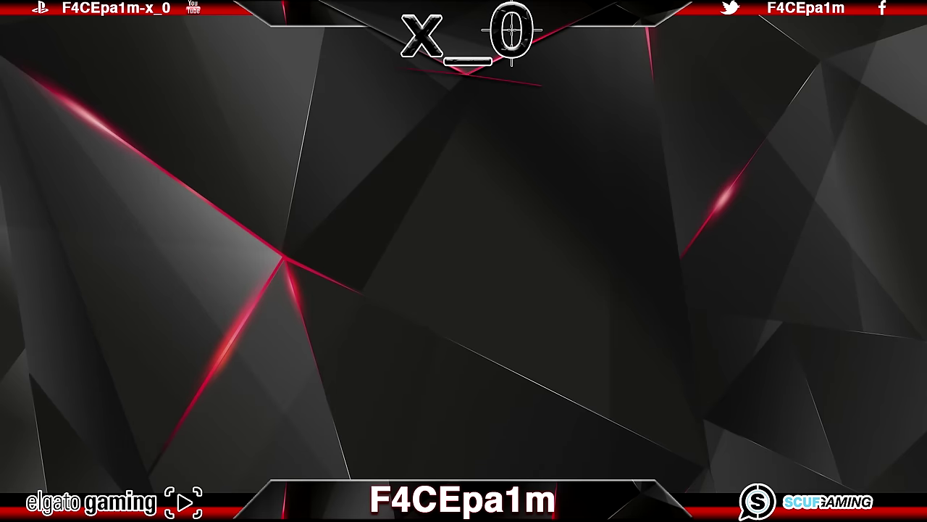
Step: Switch to Steam and search its store for Virtual Desktop
key(alt+Tab)
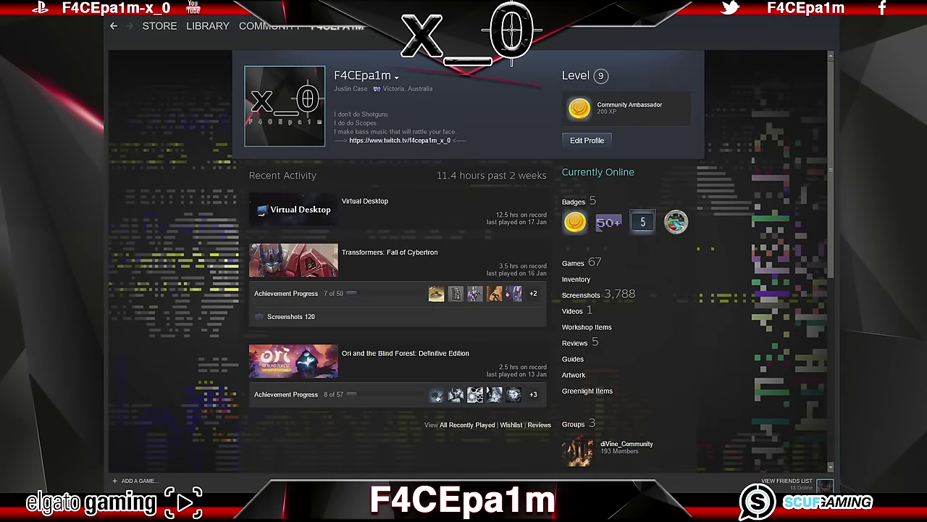
click(168, 30)
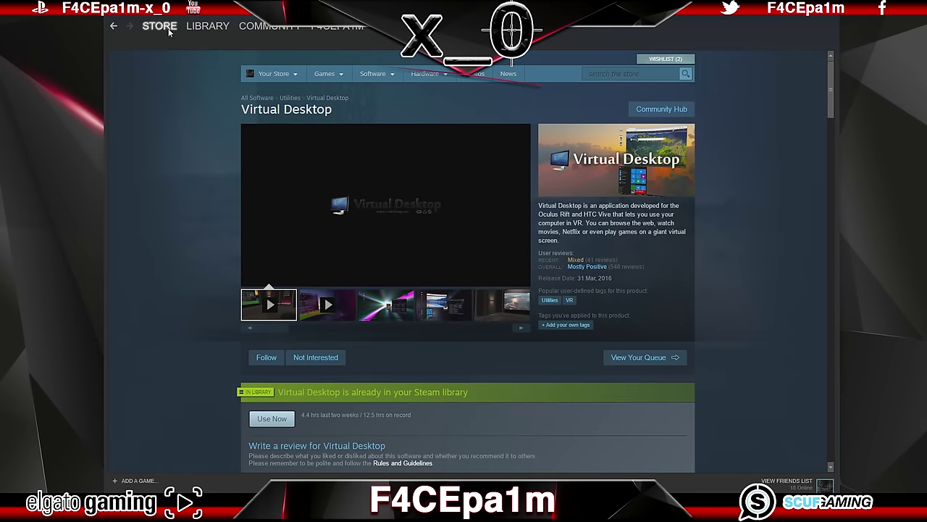
click(659, 73)
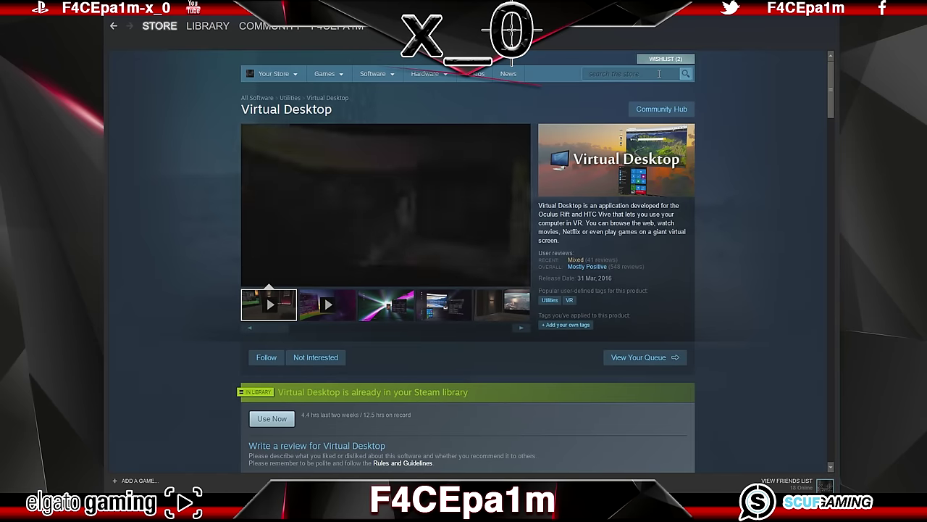
text(Virtual D)
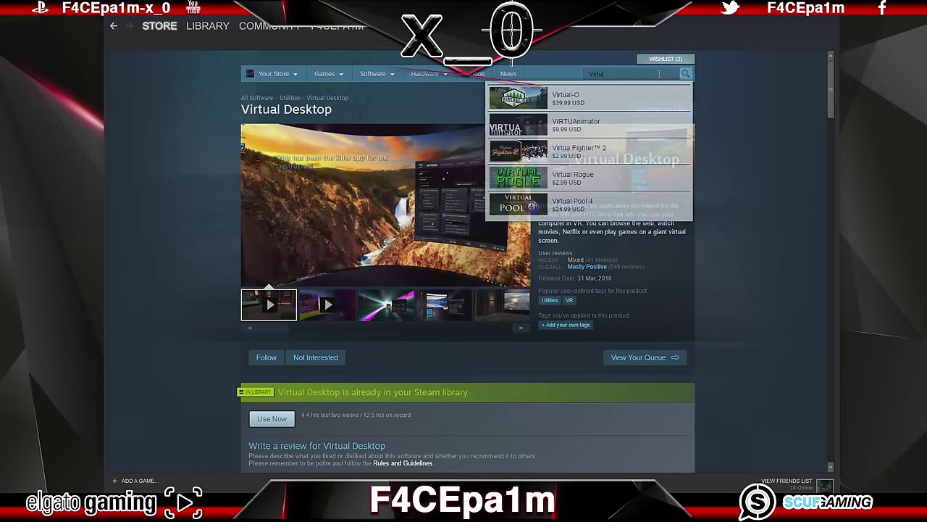
text(esktop)
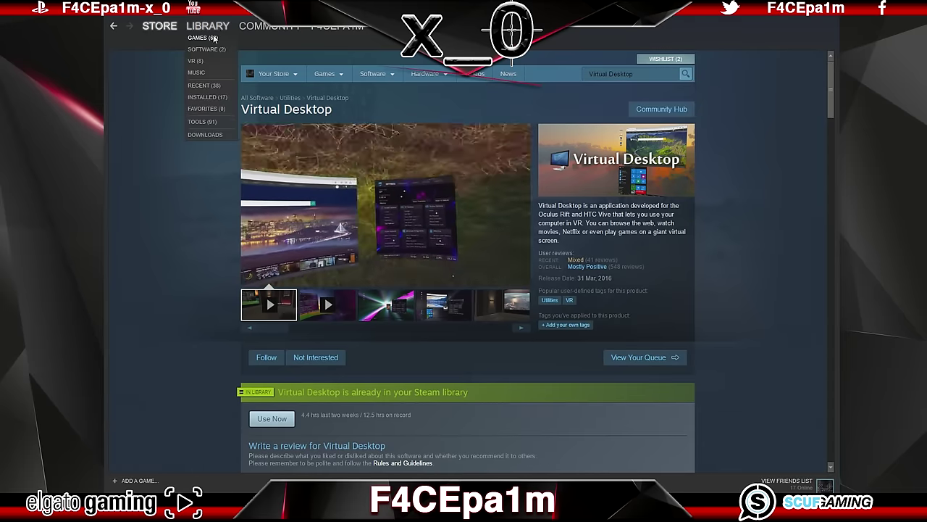
Step: Create a desktop shortcut for Dead Space from the Steam games library
click(213, 38)
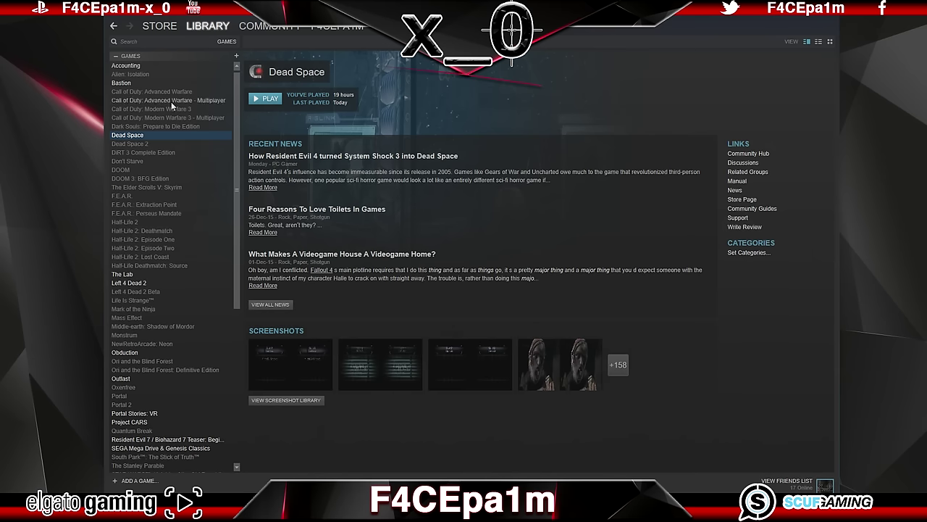
right_click(147, 138)
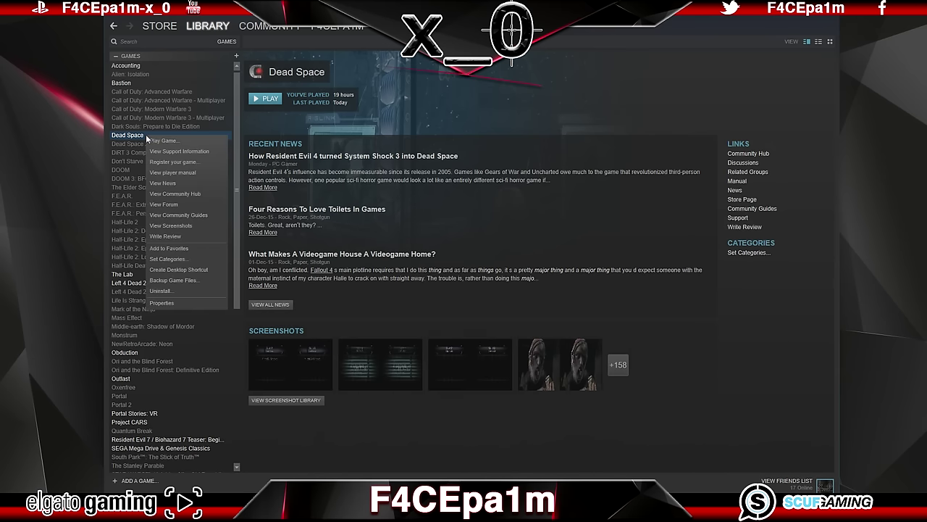
click(178, 269)
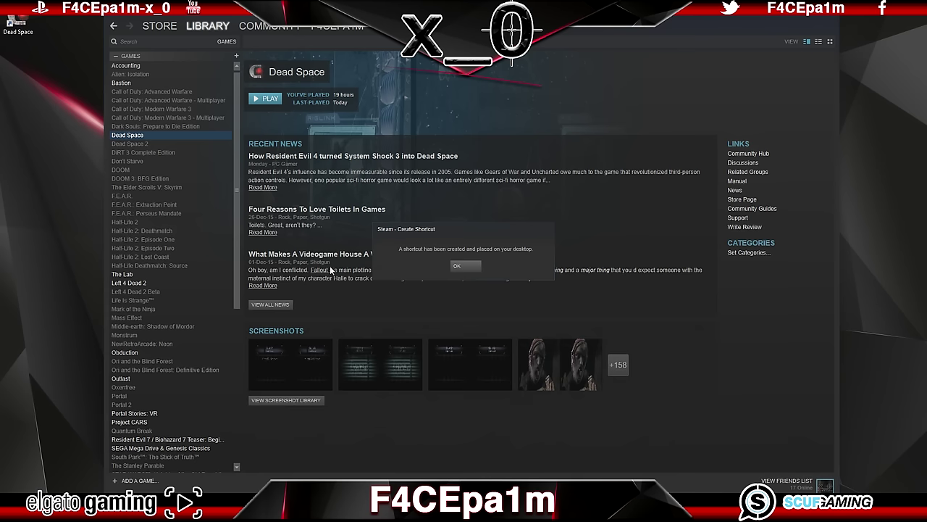
click(468, 267)
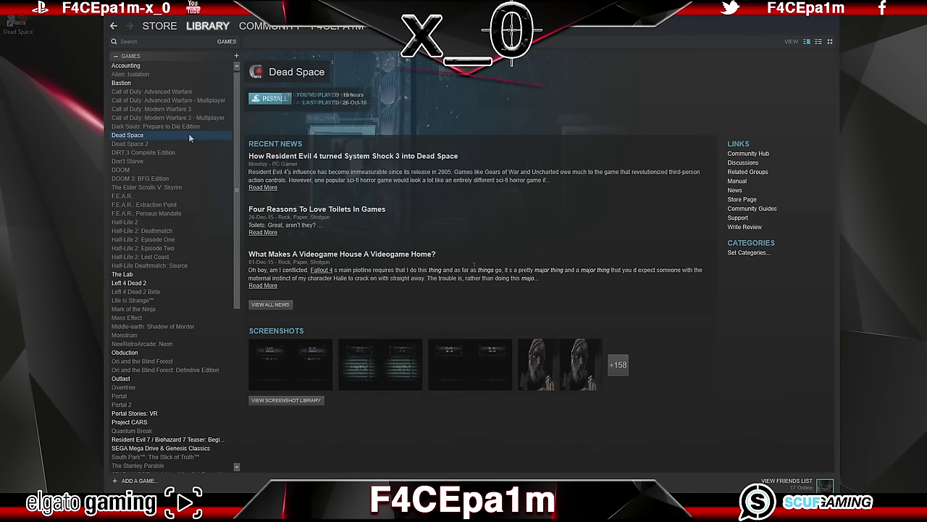
Step: View the desktop shortcut option in the Dead Space installation settings
click(285, 101)
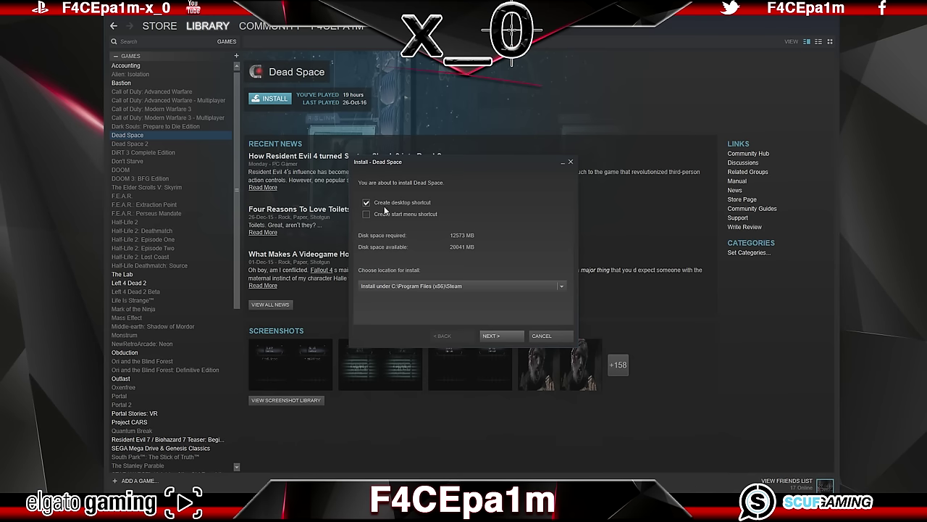
key(Return)
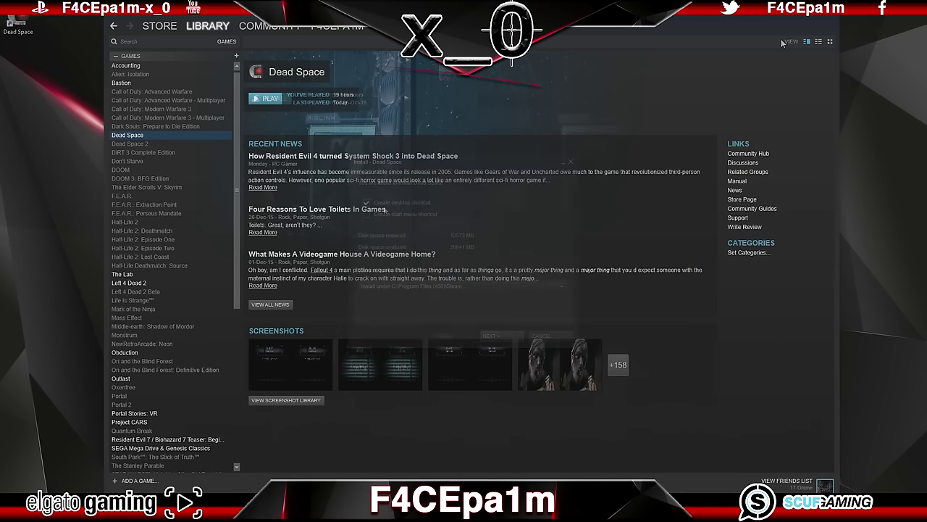
Step: Show the desktop and move the Dead Space shortcut away from the corner into open space
key(super+d)
drag(15, 26, 118, 218)
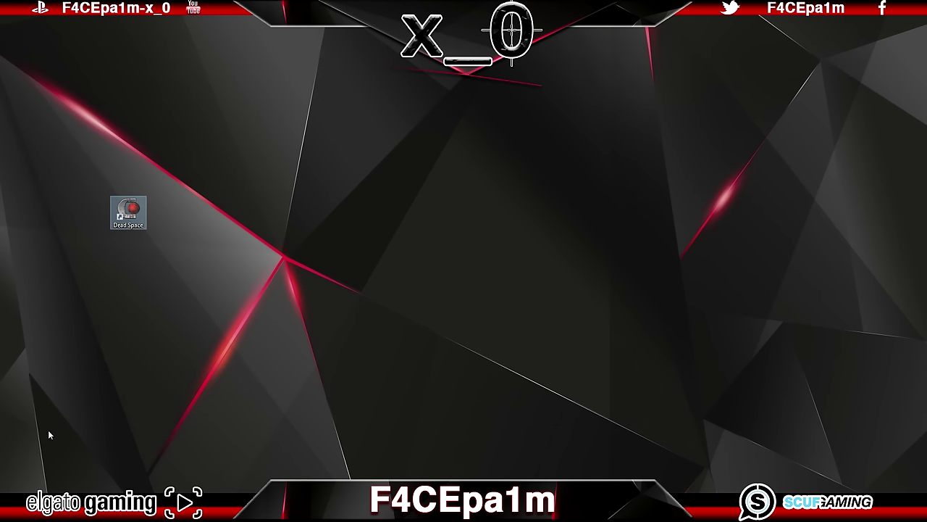
Step: Launch TriDef 3D and open its Play 3D Games section
key(super)
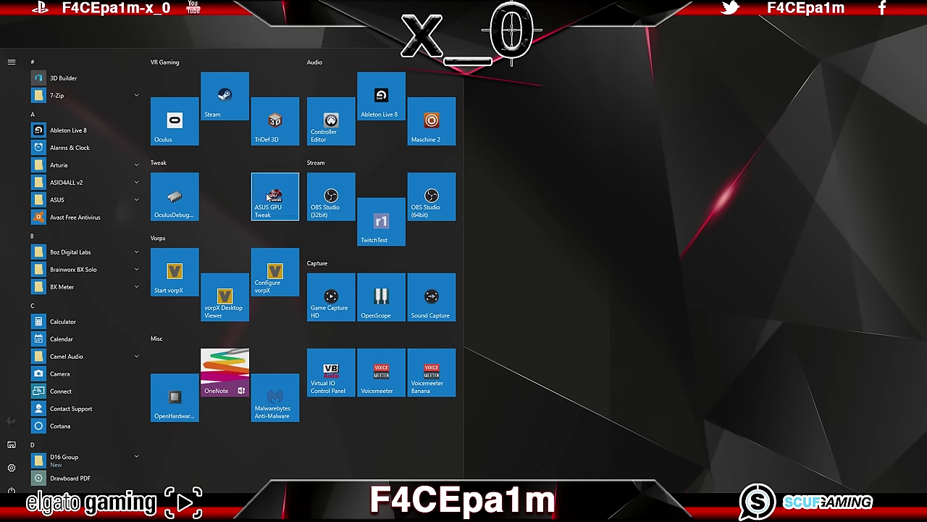
click(275, 122)
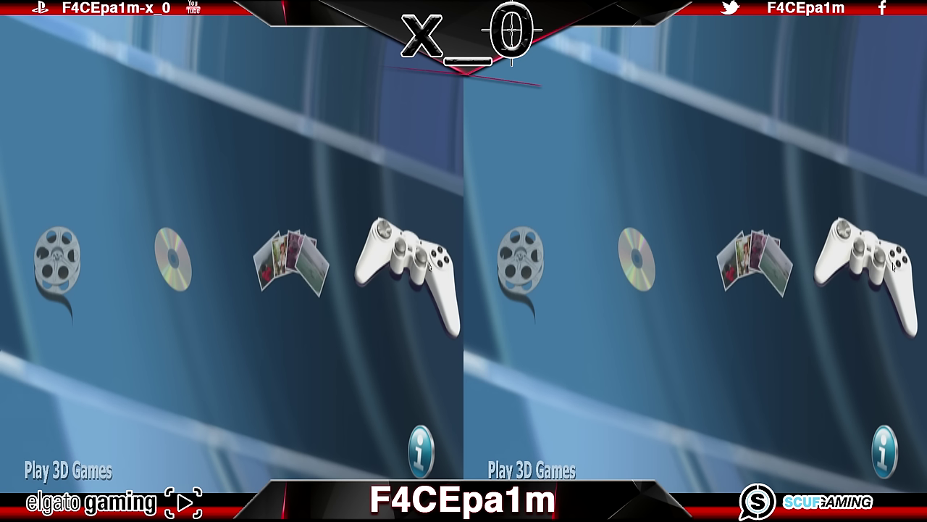
click(429, 266)
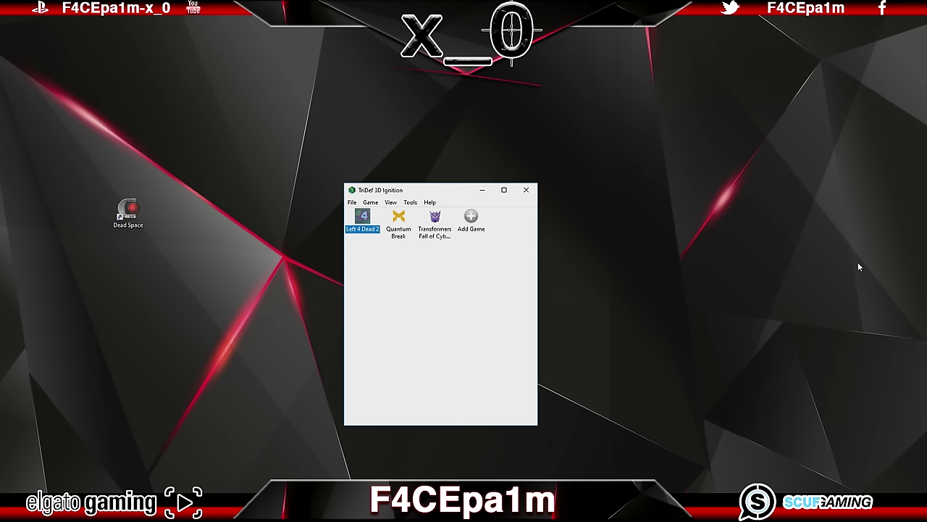
Step: Start adding a game manually in TriDef 3D Ignition, using the Dead Space desktop shortcut as its launcher
double_click(470, 219)
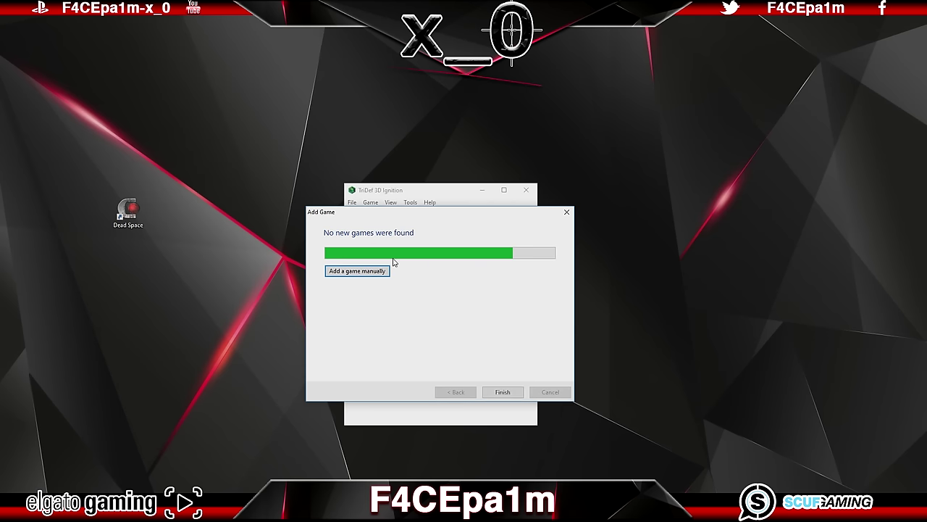
click(371, 271)
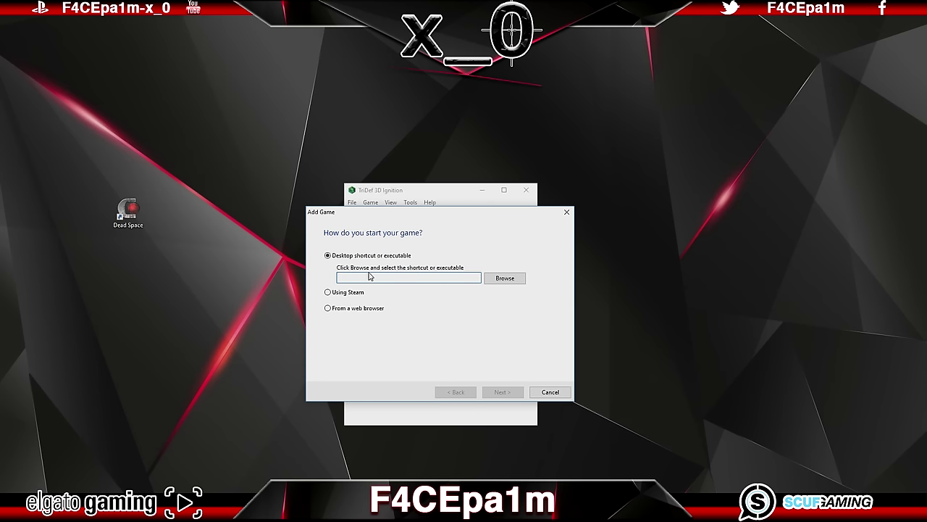
click(505, 278)
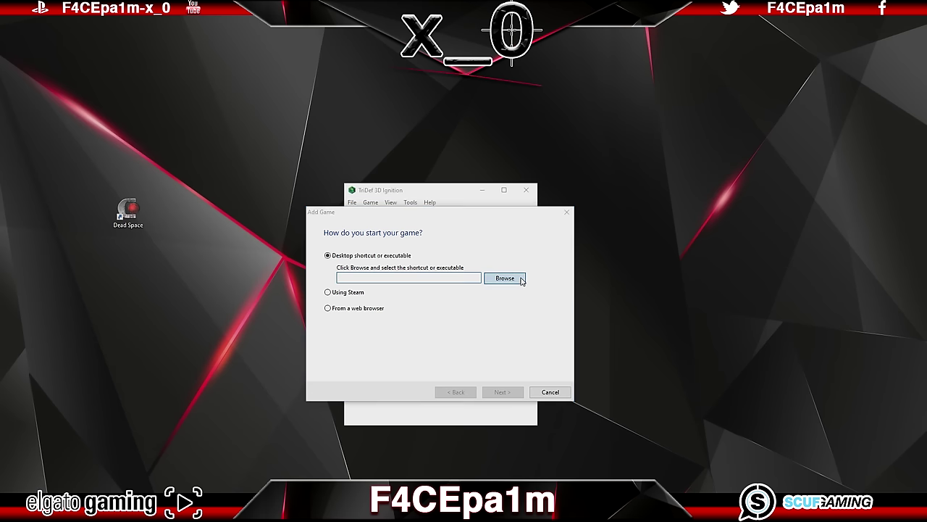
click(440, 233)
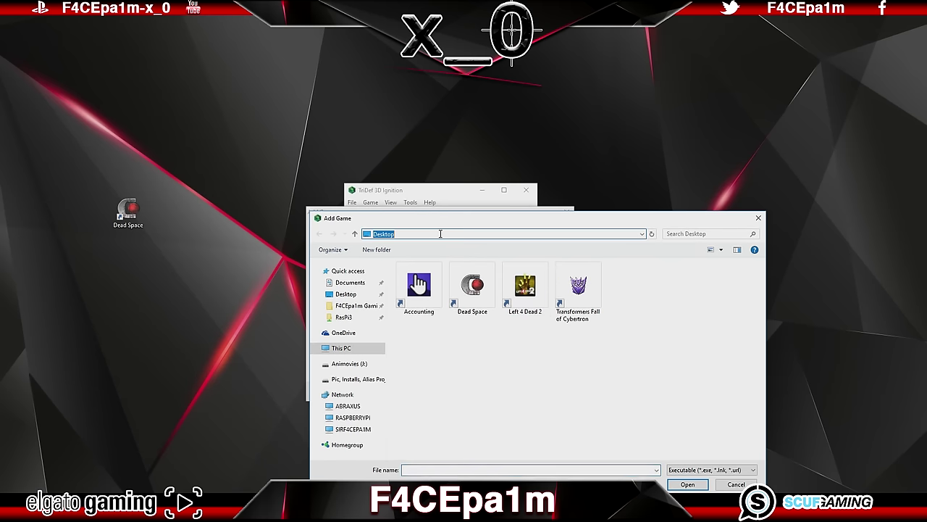
click(473, 285)
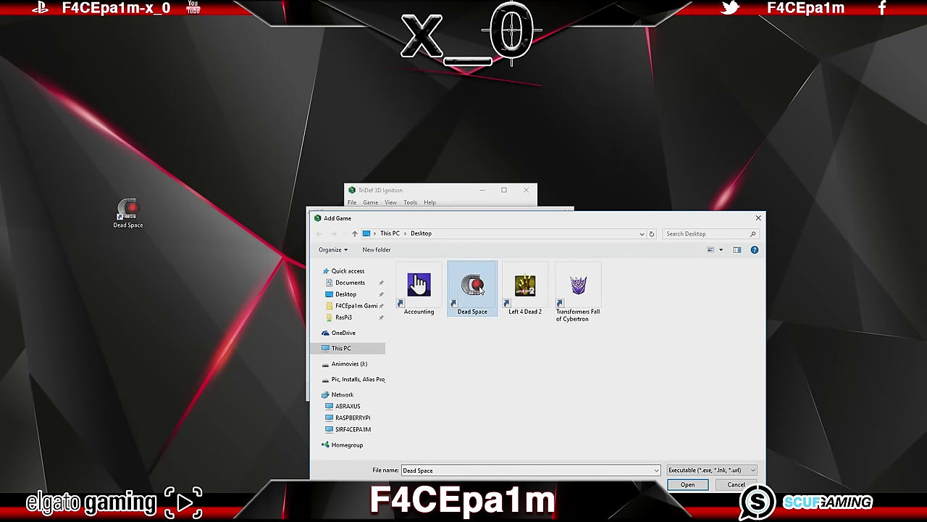
click(699, 485)
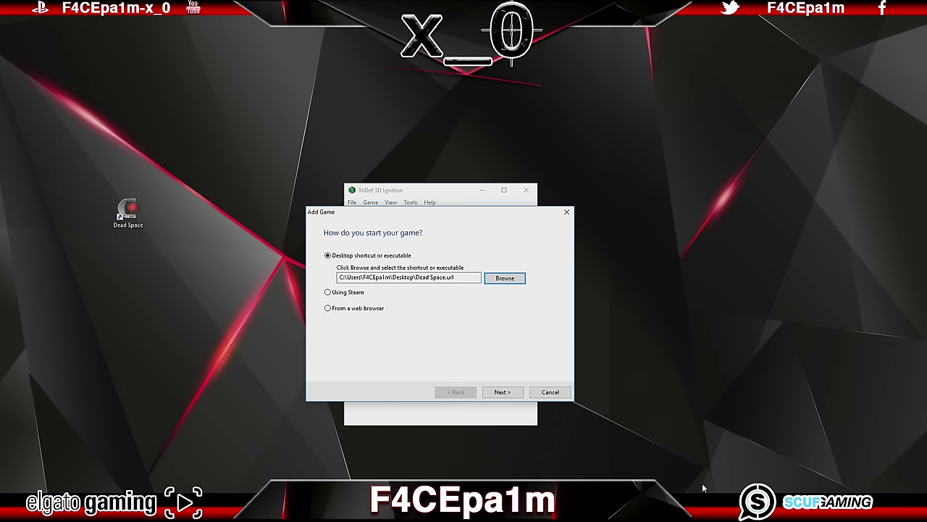
click(516, 394)
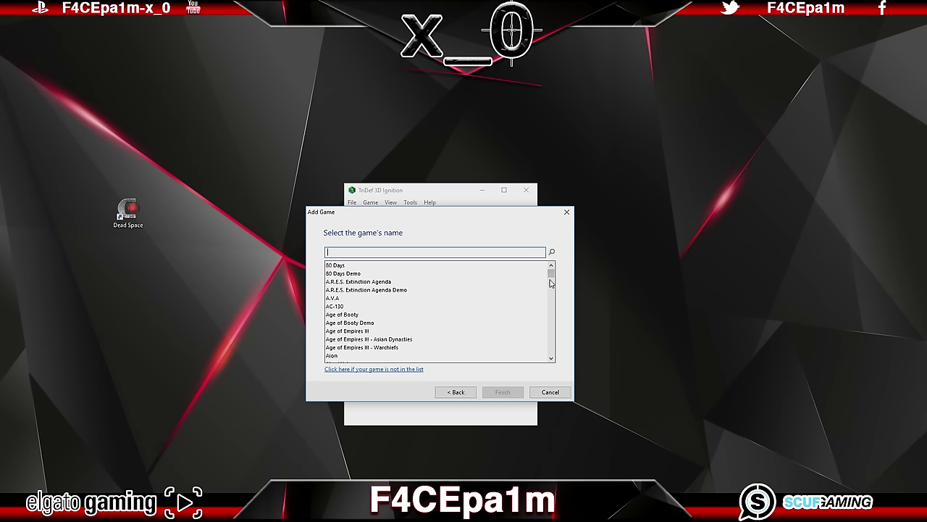
Step: Add the game as one missing from the supported list, with the name Dead Space and the Generic profile
drag(552, 274, 552, 288)
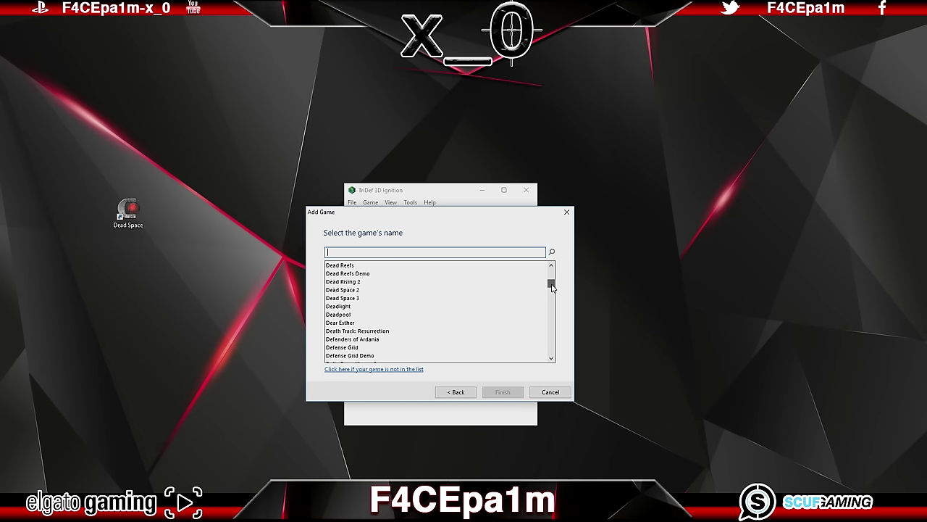
click(358, 291)
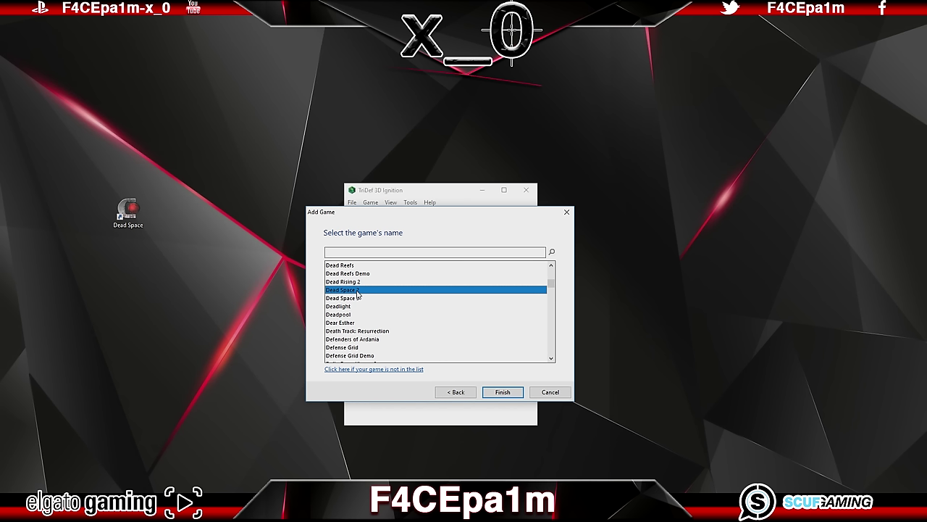
click(366, 370)
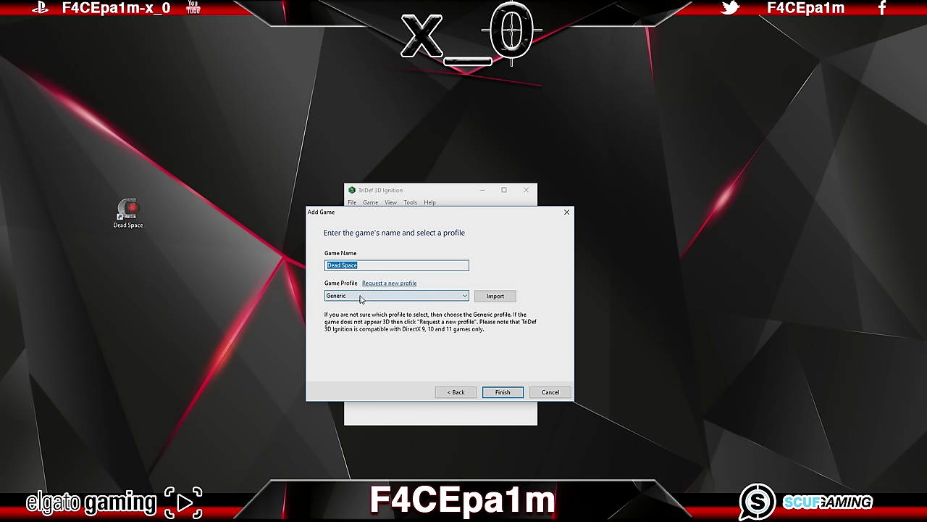
click(507, 392)
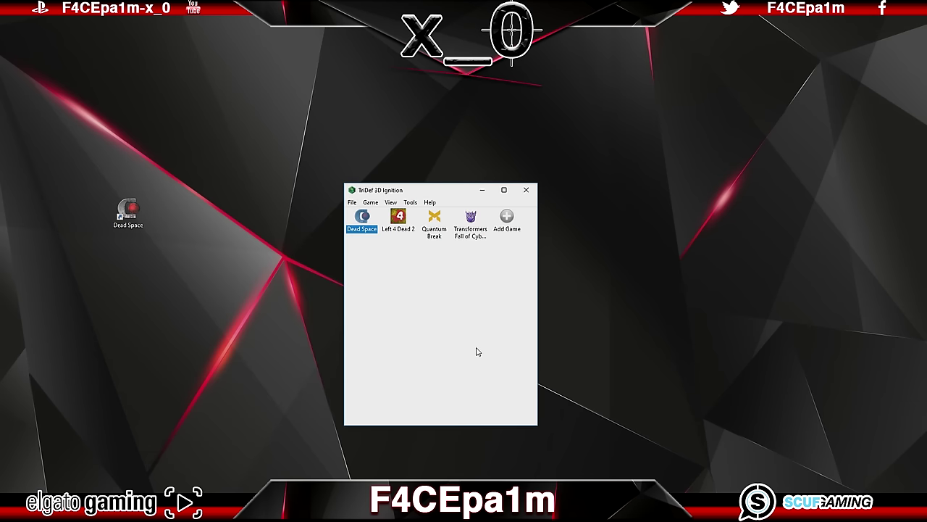
Step: Switch to the Steam library and launch Virtual Desktop in Oculus VR Mode
right_click(365, 218)
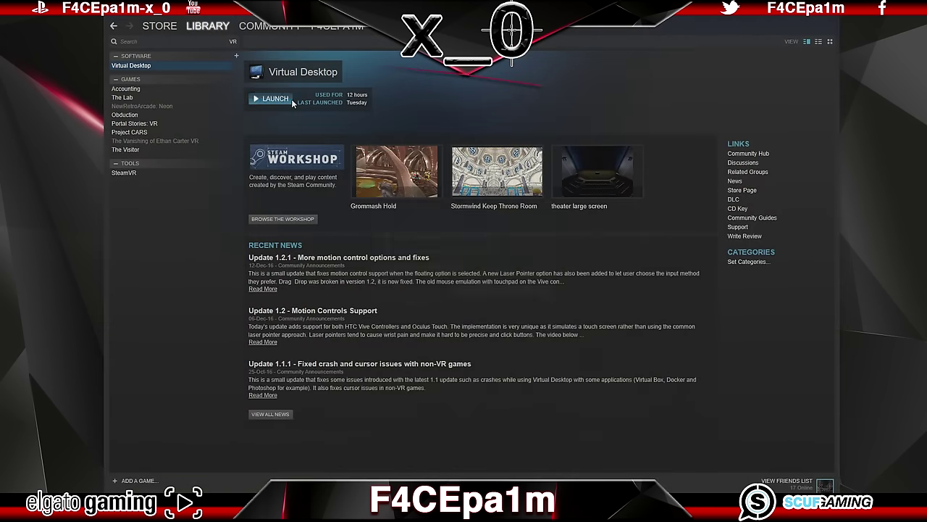
click(290, 100)
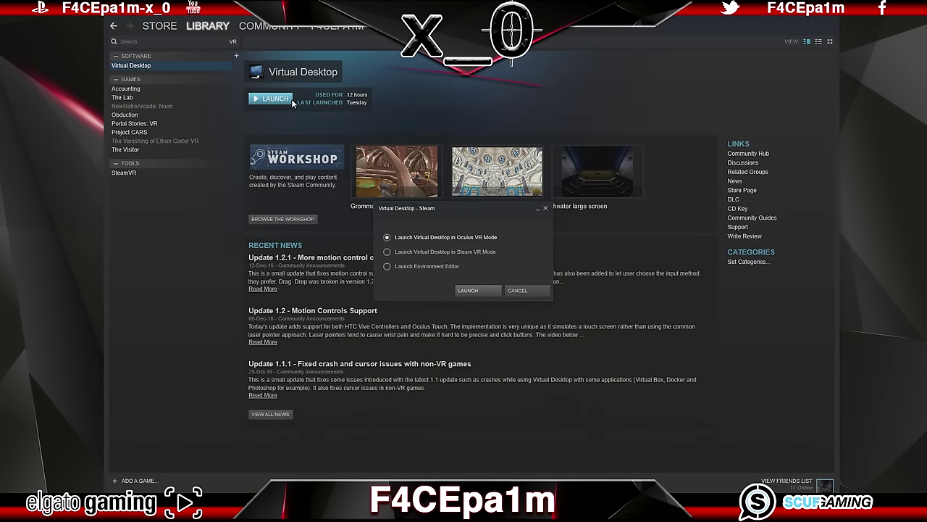
click(489, 288)
click(808, 16)
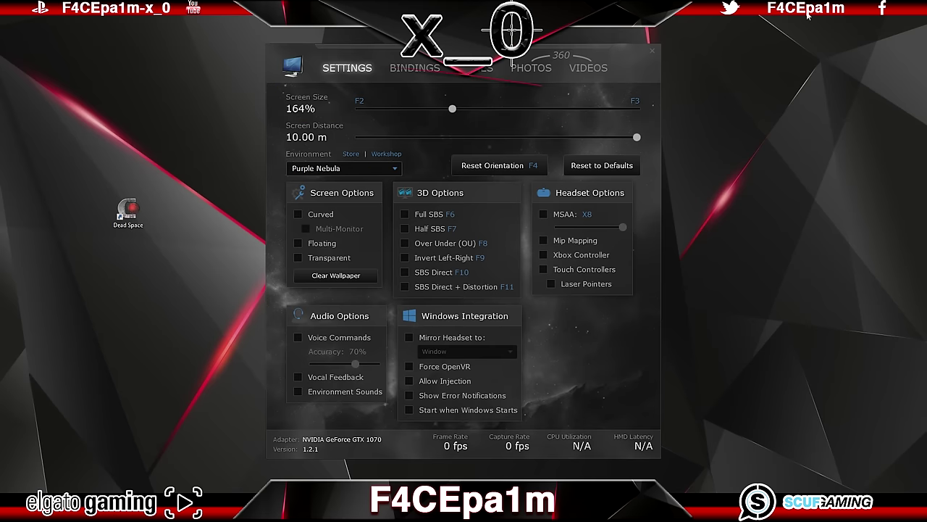
Step: Set the Virtual Desktop environment to None
click(544, 214)
click(396, 168)
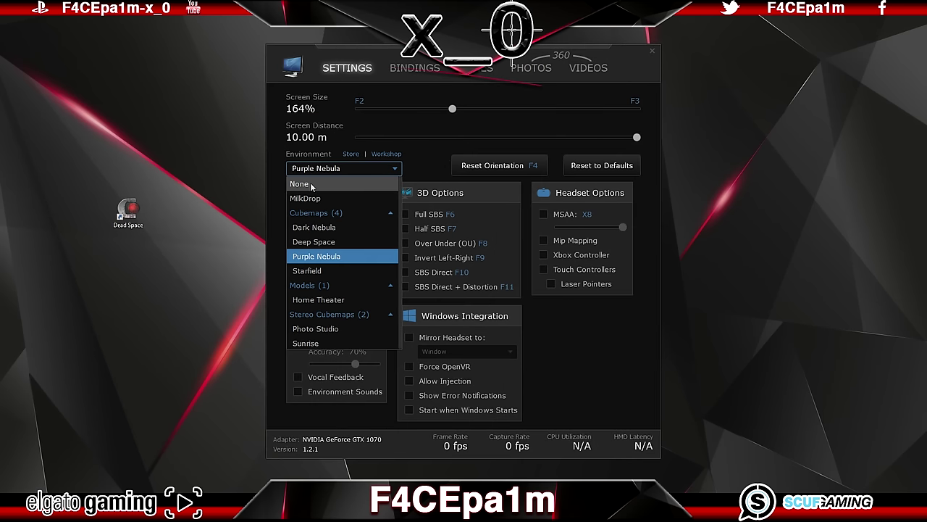
click(312, 185)
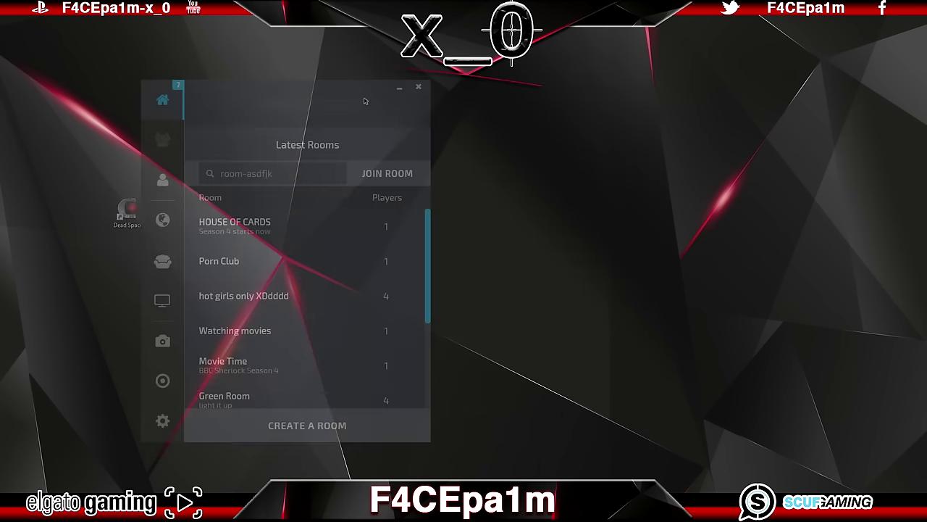
Step: Switch to Bigscreen and review its screen customization options, 3D modes and available environments
click(166, 303)
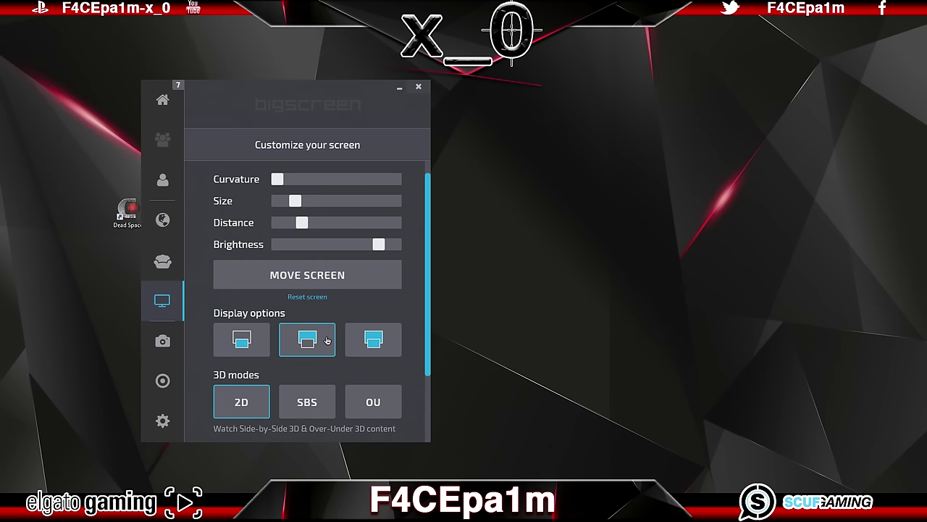
drag(430, 333, 432, 365)
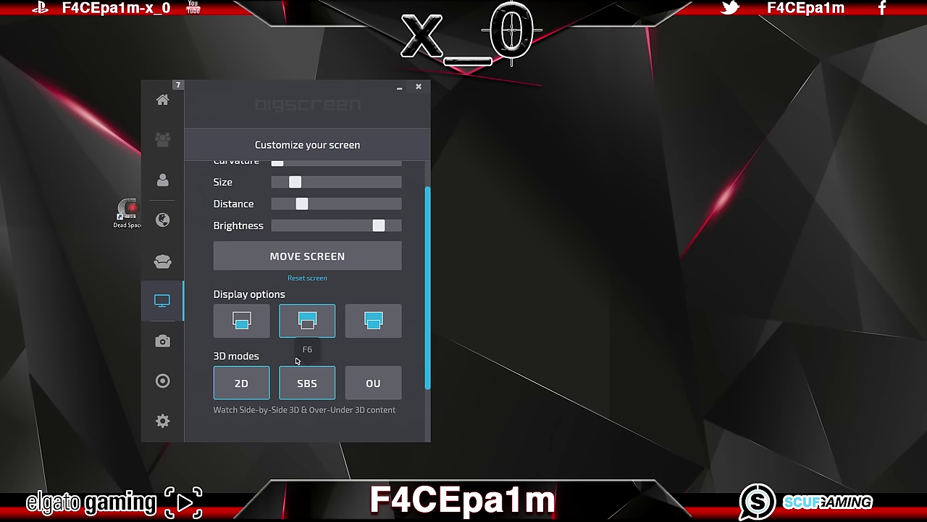
click(166, 224)
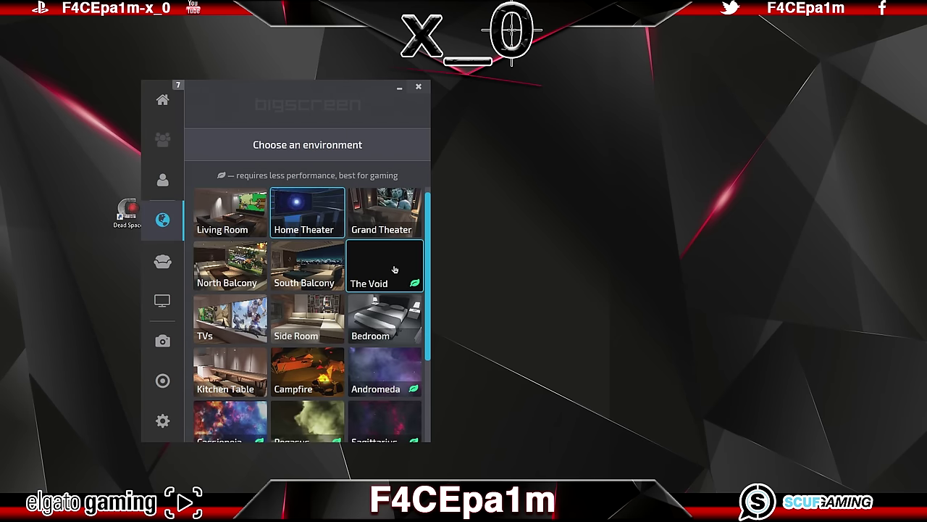
scroll(395, 268, down, 1)
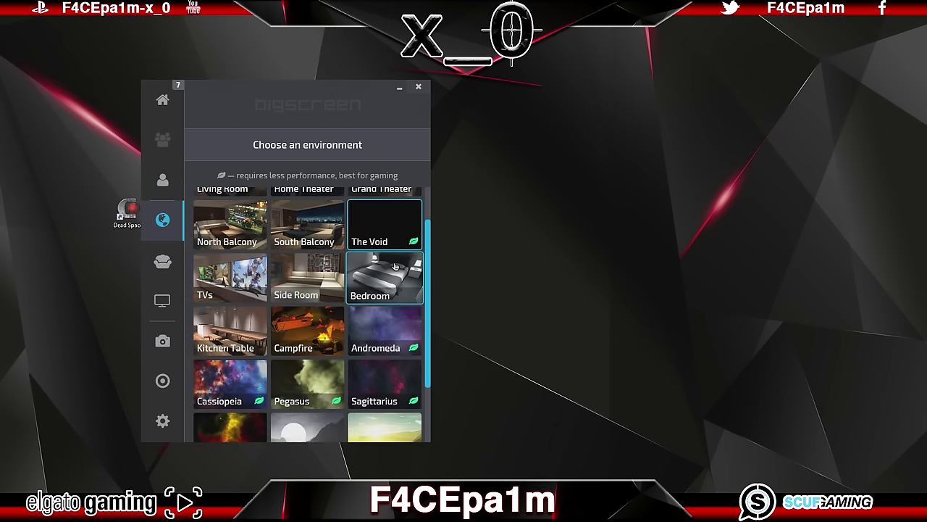
Step: Examine the supersampling and anti-aliasing choices in Bigscreen's graphics and quality settings
click(164, 422)
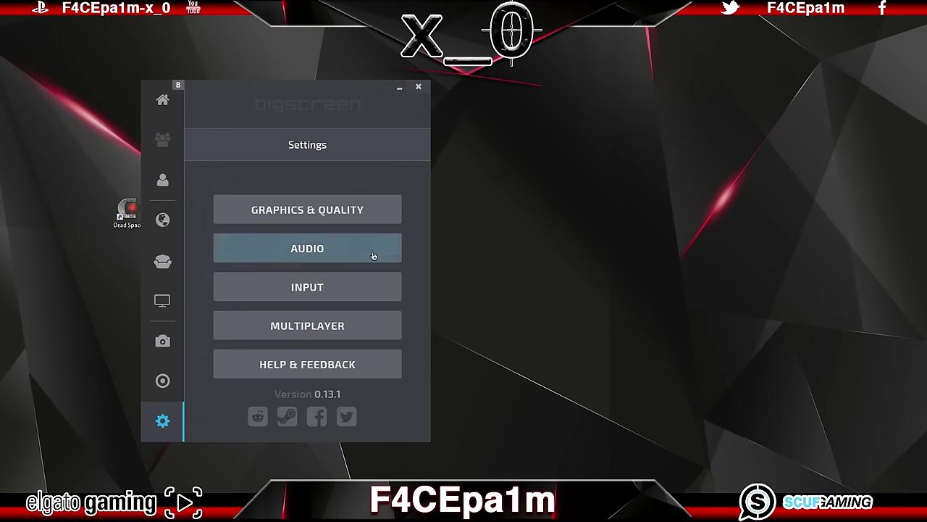
click(379, 213)
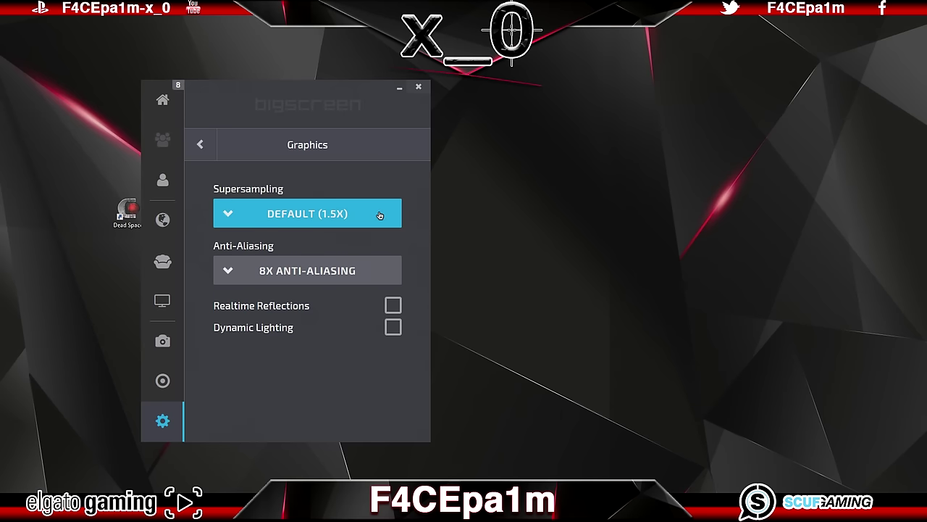
click(380, 216)
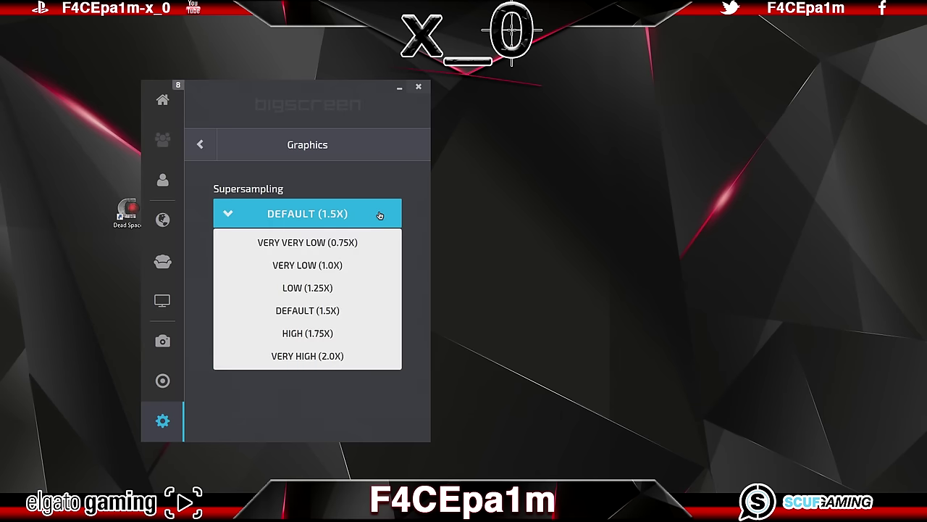
click(379, 215)
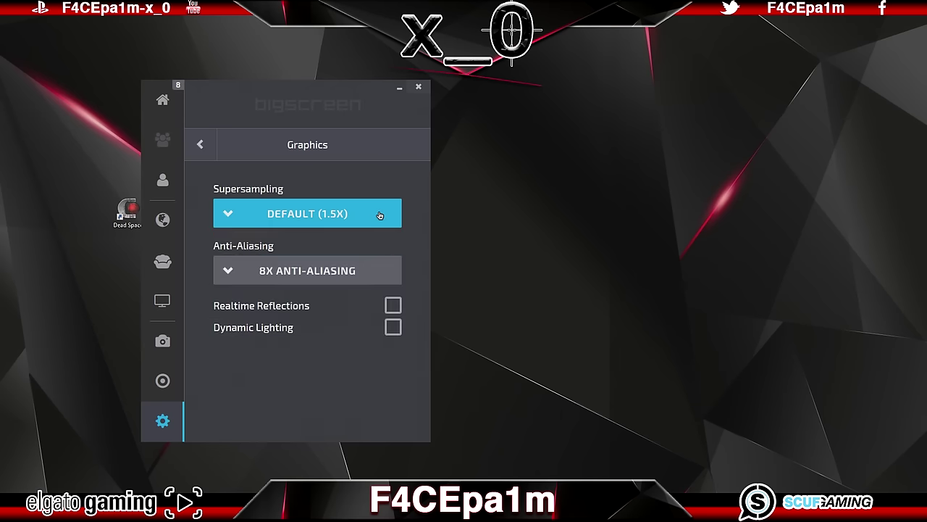
click(372, 270)
click(371, 270)
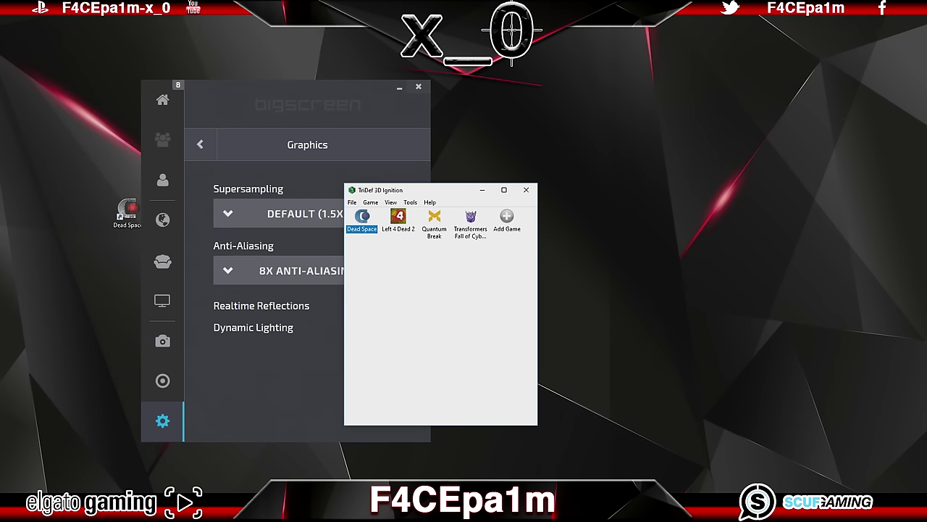
Step: Launch Dead Space from TriDef 3D Ignition and switch Bigscreen to its SBS 3D mode
right_click(363, 228)
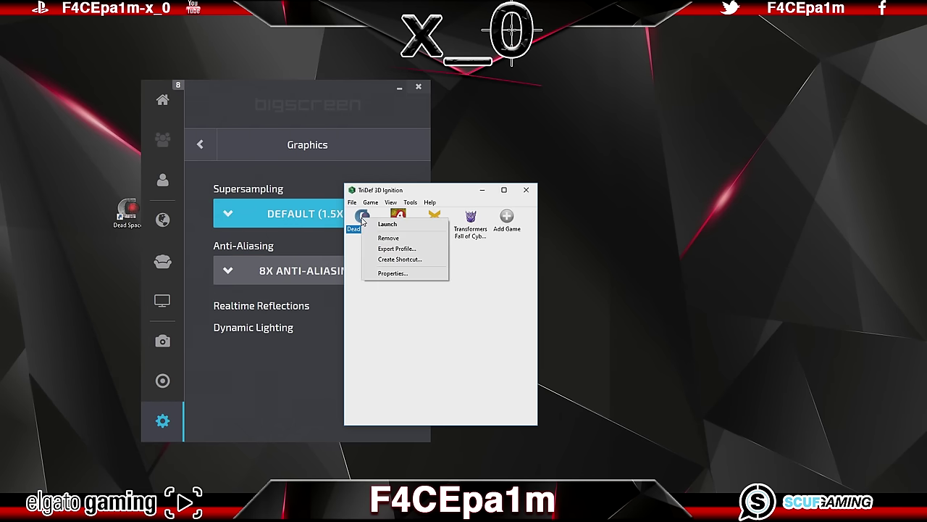
click(409, 224)
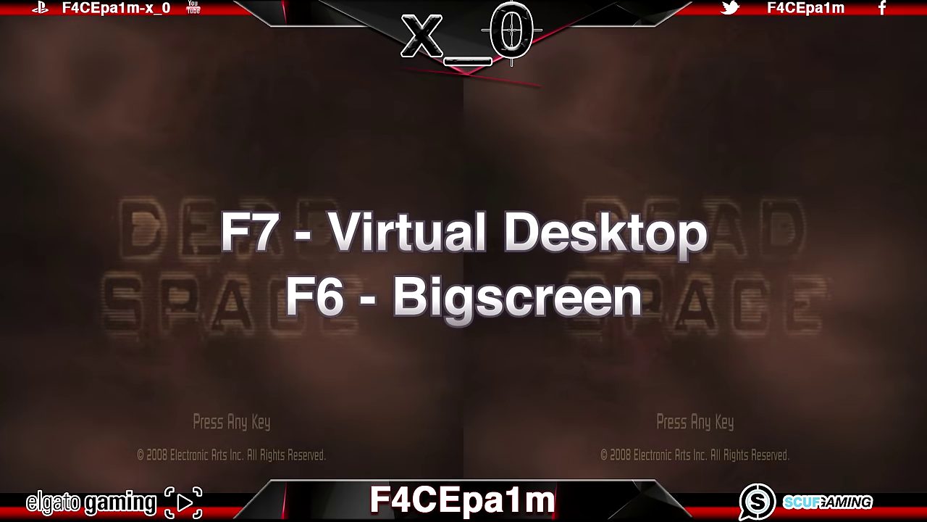
key(F6)
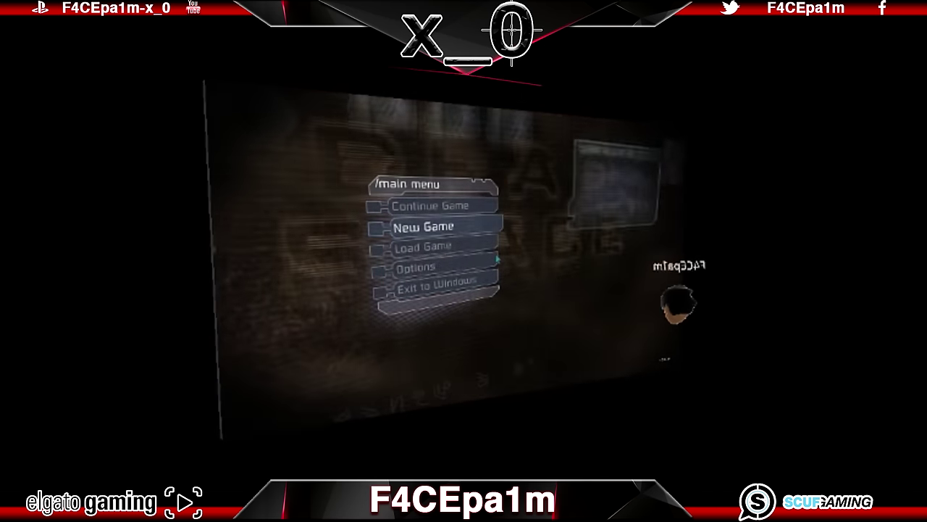
Step: Set the mouse sensitivity to its maximum in the game's control options and return to the options list
key(Down)
key(Down)
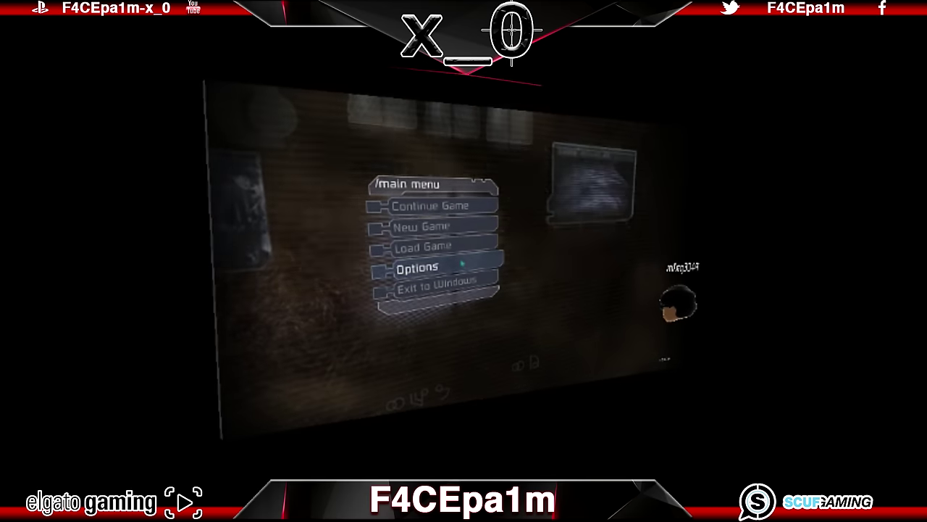
click(443, 268)
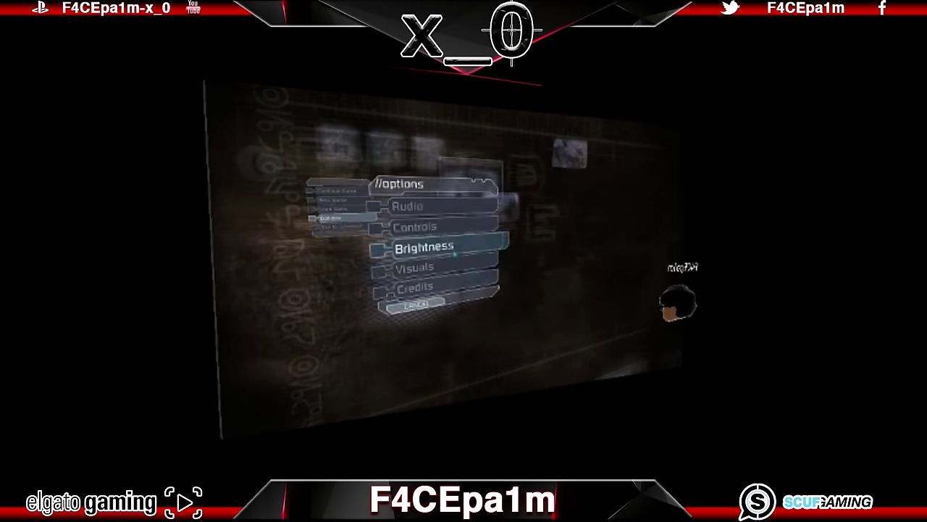
click(462, 229)
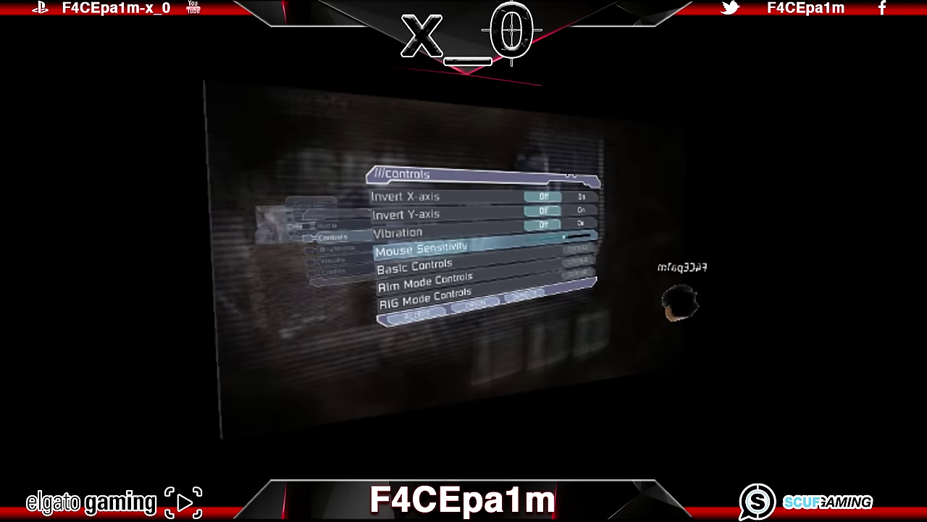
key(Right)
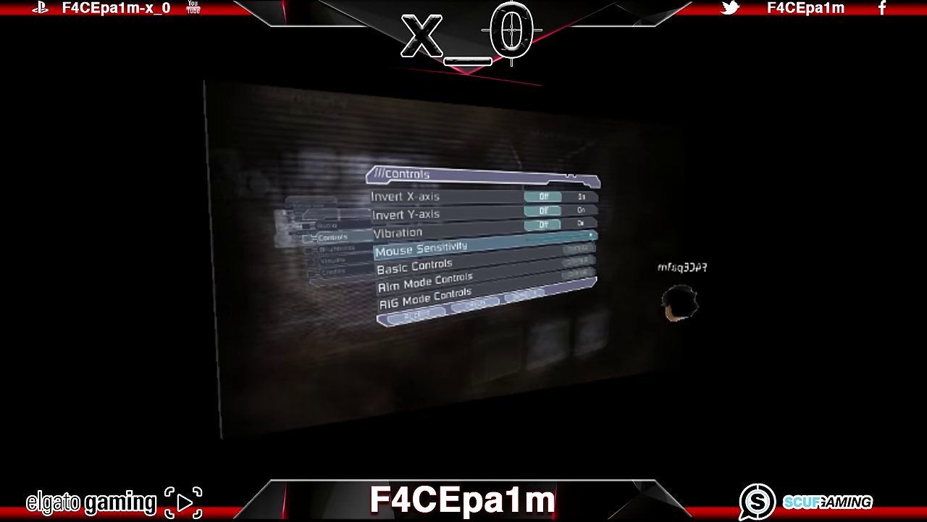
key(Down)
key(Down)
key(Down)
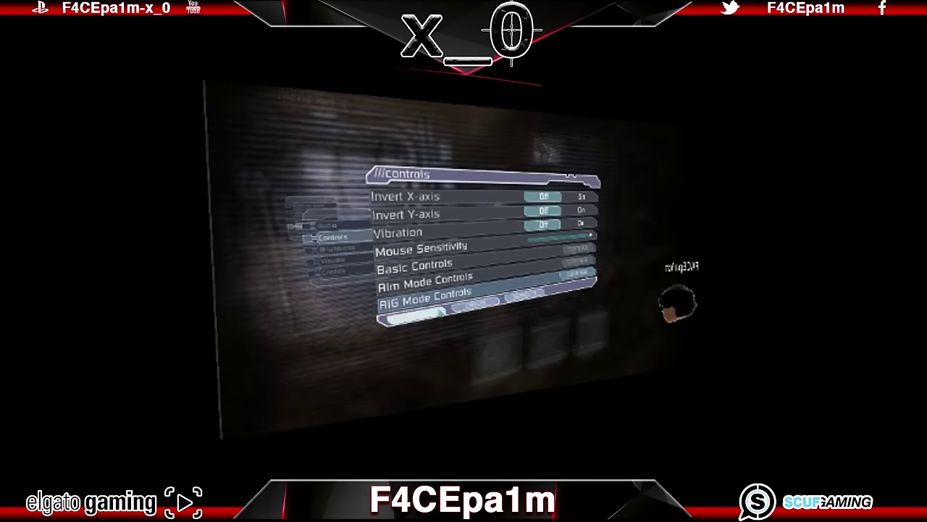
key(Escape)
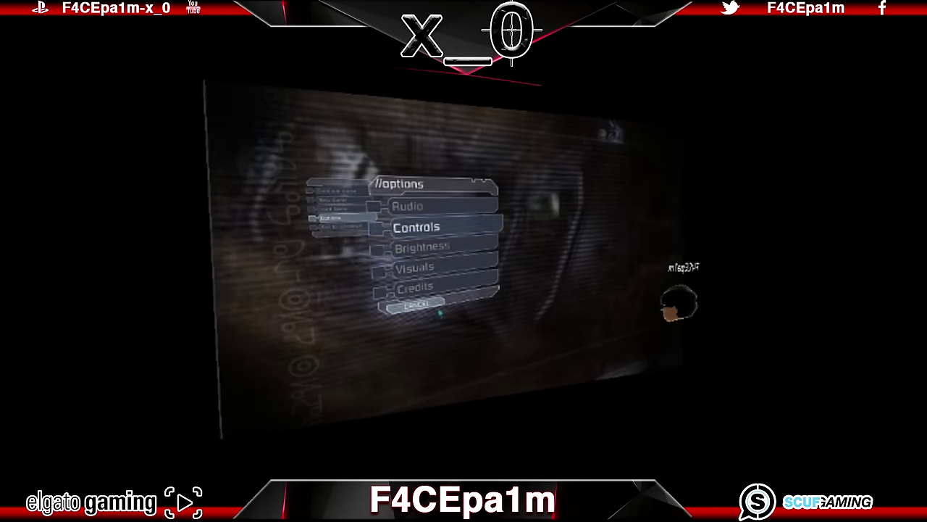
Step: Open the game's visual options and examine the resolution, full screen, Vsync and graphic quality settings
key(Down)
key(Down)
key(Down)
key(Up)
key(Return)
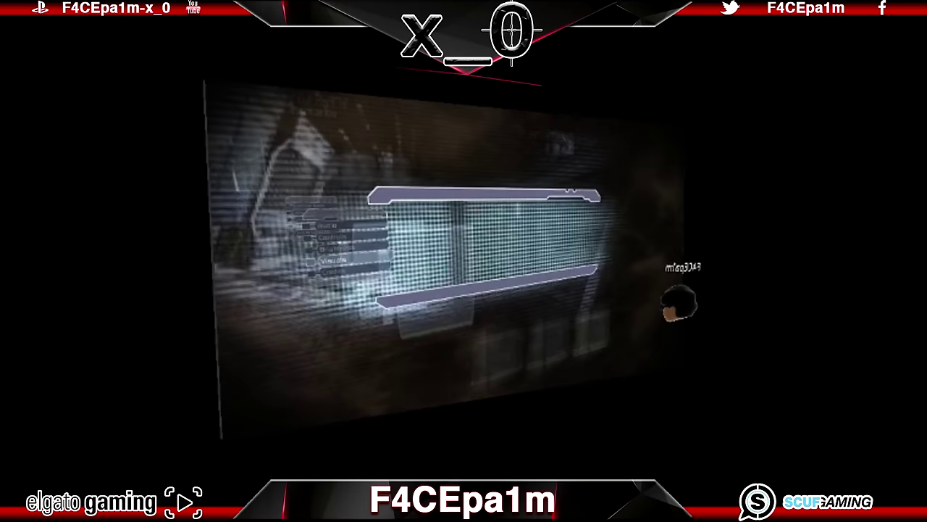
key(Down)
key(Down)
key(Down)
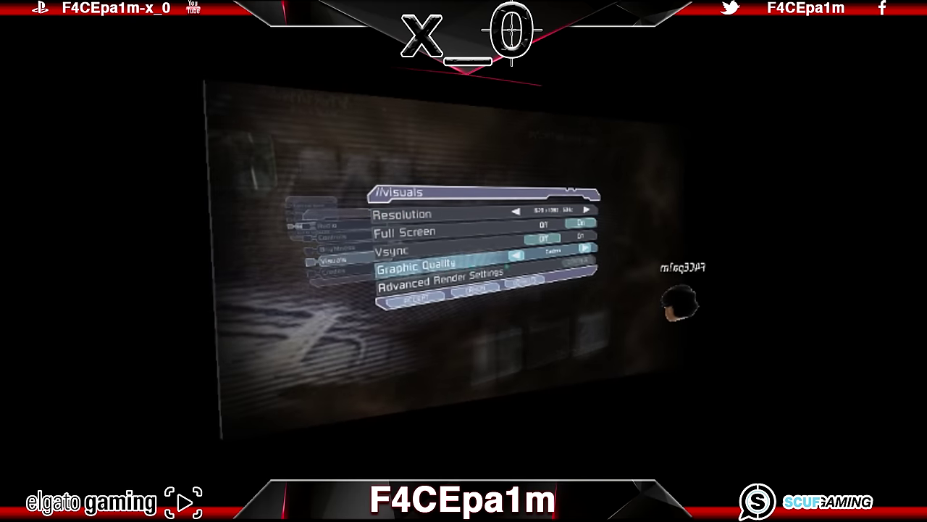
Step: Review the advanced render settings from Bloom to Shadow Quality and return to the game's main menu
key(Down)
key(Return)
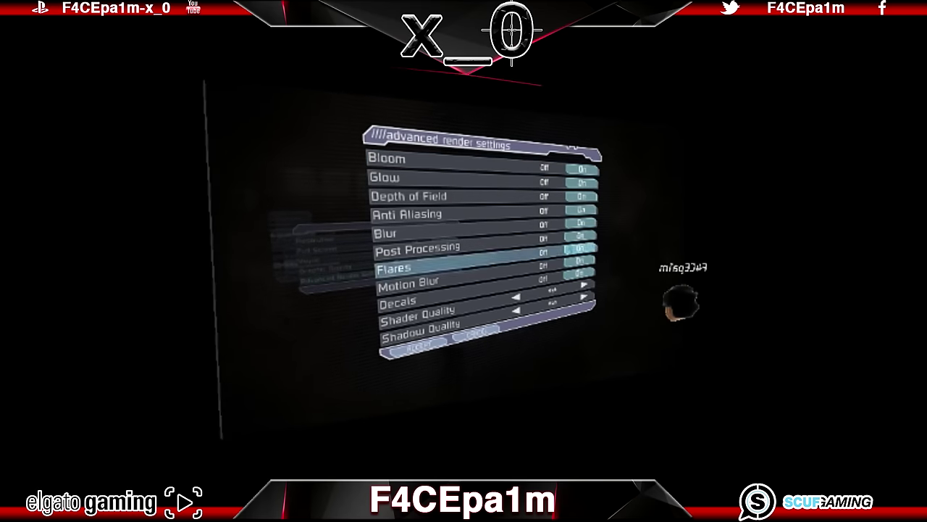
key(Down)
key(Down)
key(Down)
key(Down)
key(Down)
key(Down)
key(Down)
key(Down)
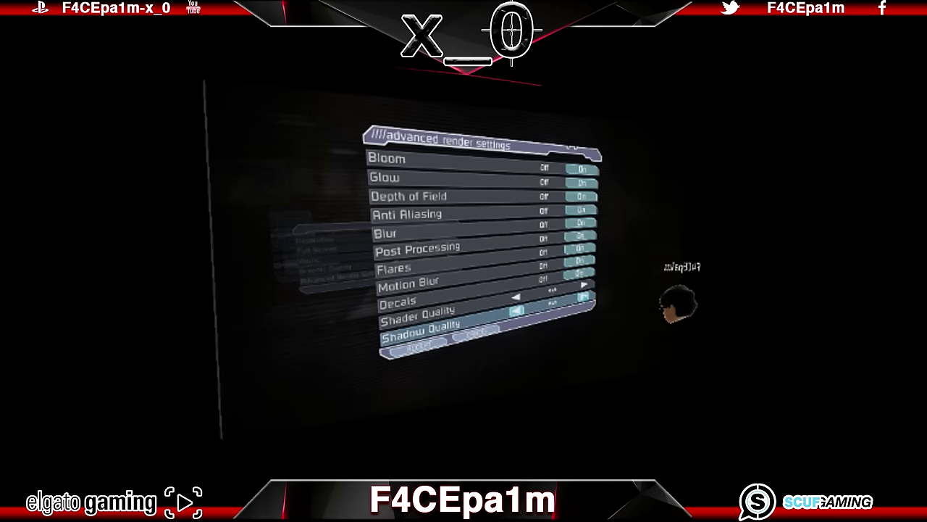
key(Up)
key(Down)
key(Down)
key(Return)
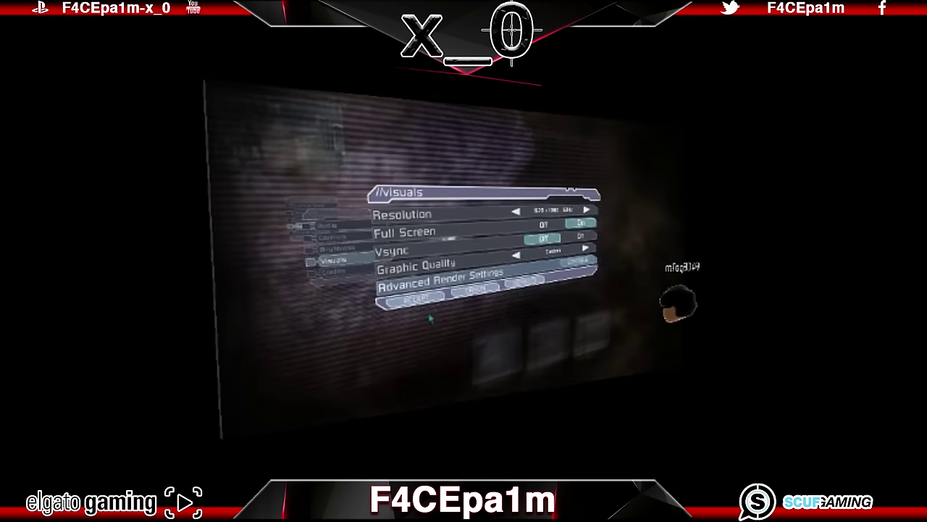
key(Return)
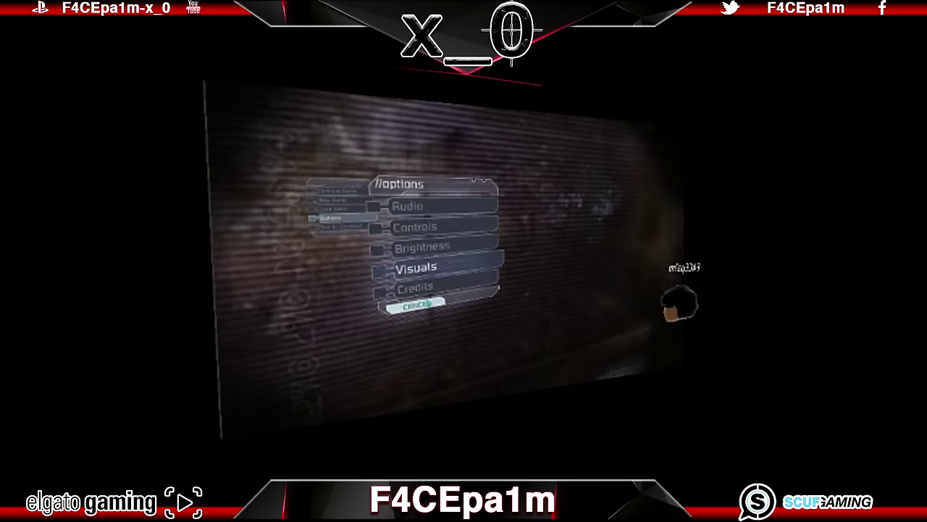
click(427, 305)
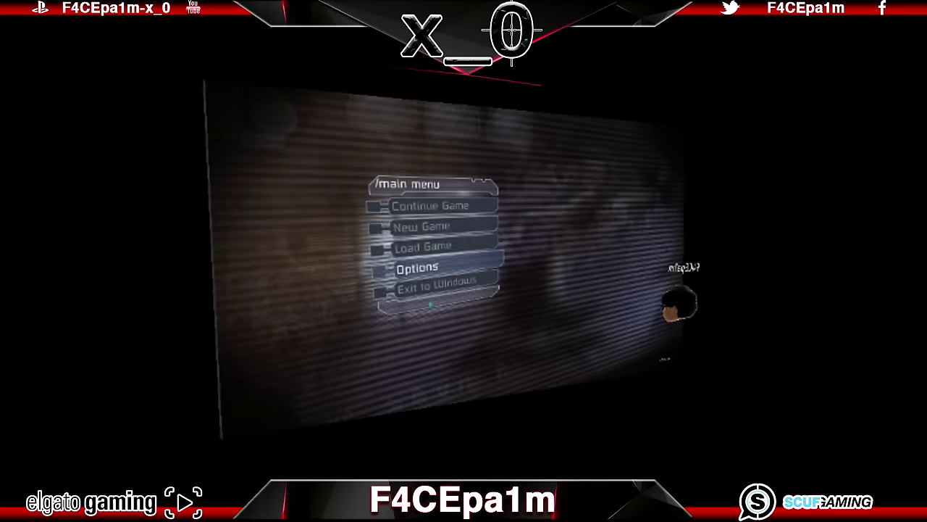
Step: Load the saved game SG-004, Chapter 12: Dead Space
click(462, 253)
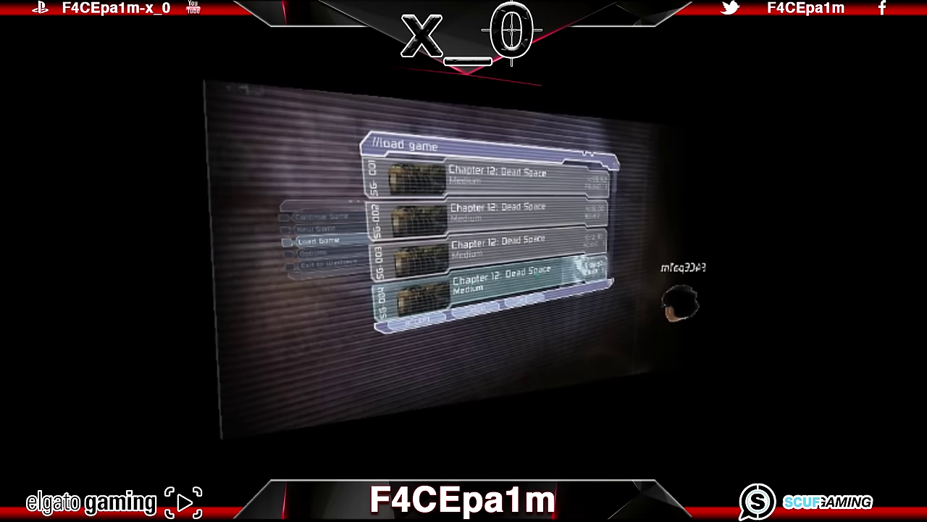
key(Return)
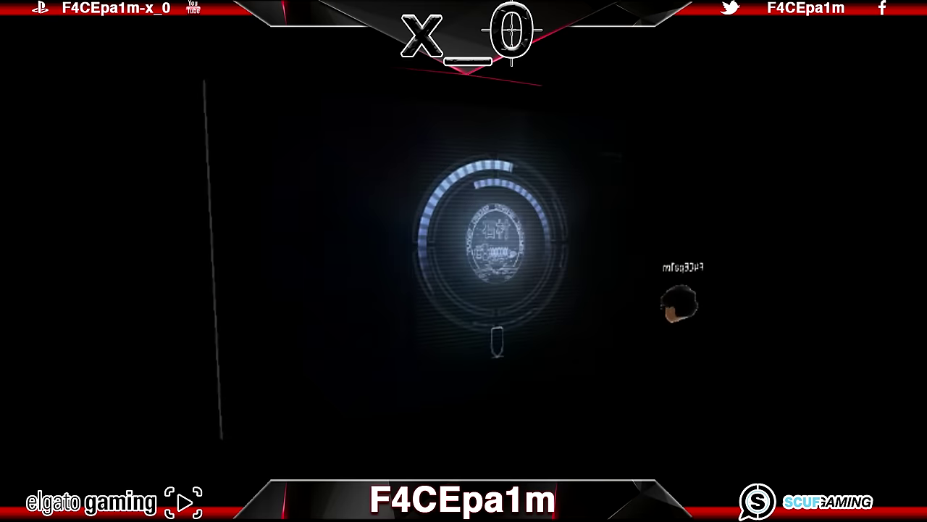